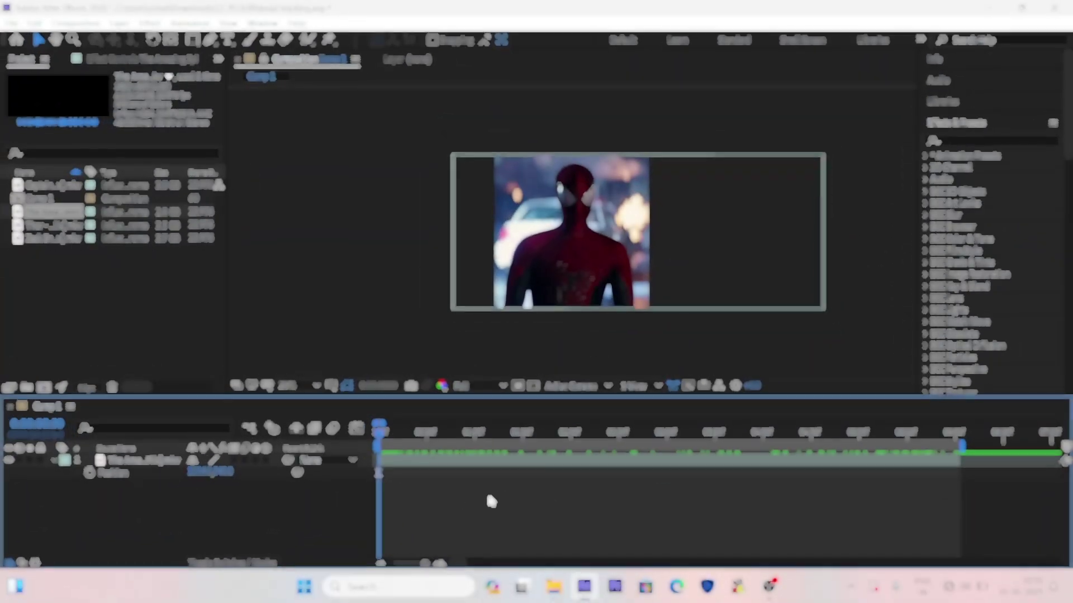
Add a Stabilize Motion tracker (Tracker 1) to the Spider-Man clip at a later frame.
{"action": "left_click_drag", "start_coordinate": [379, 436], "coordinate": [520, 437]}
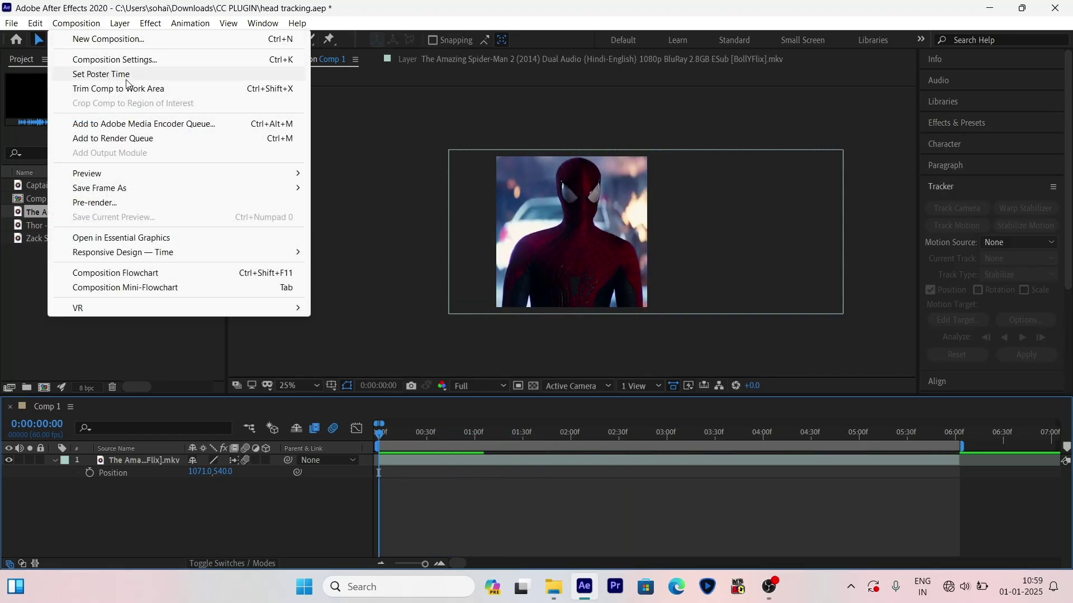
{"action": "left_click", "coordinate": [115, 59]}
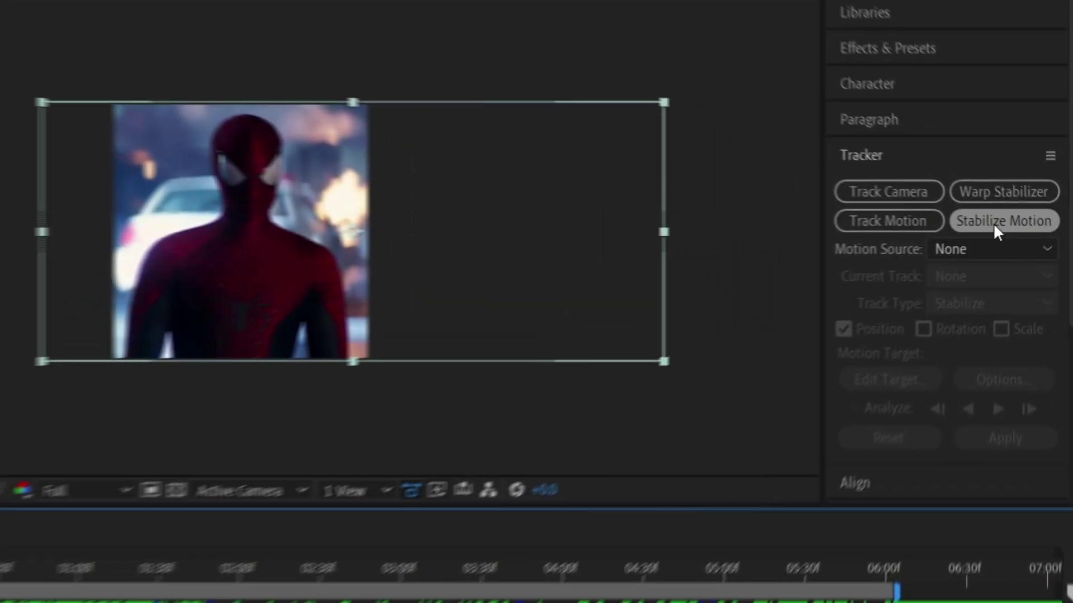
{"action": "left_click", "coordinate": [993, 224]}
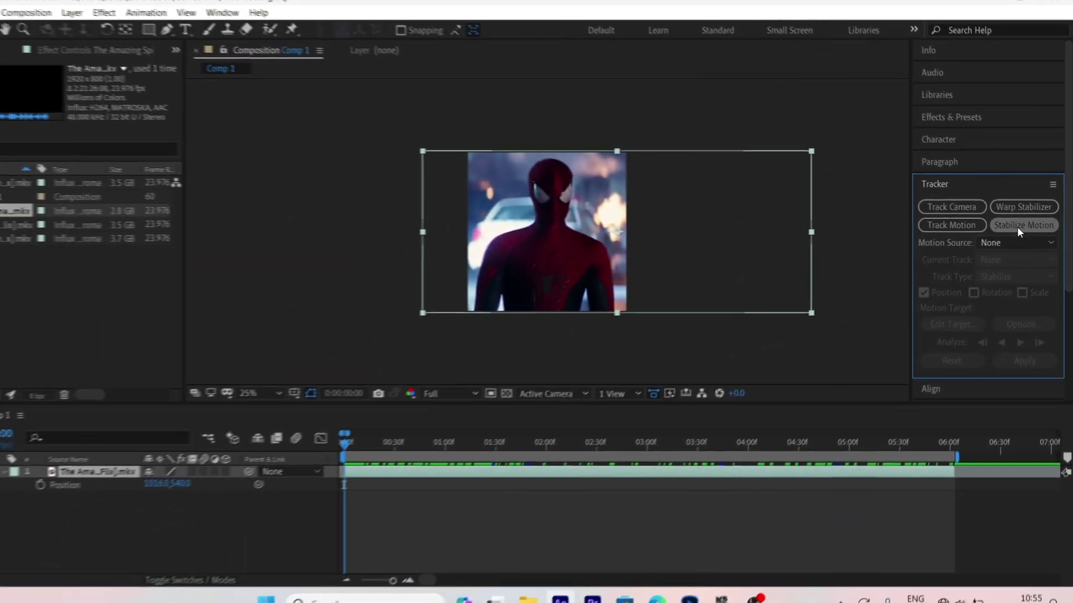
{"action": "left_click", "coordinate": [1019, 227]}
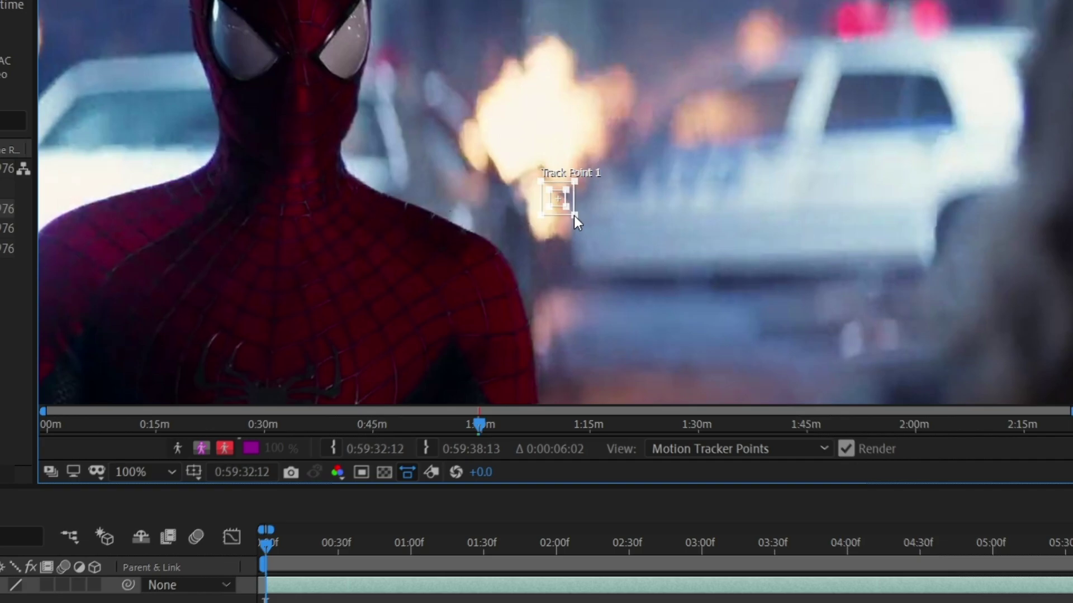
Enlarge Track Point 1's search and feature boxes and place it on Spider-Man's head.
{"action": "left_click_drag", "start_coordinate": [574, 216], "coordinate": [613, 243]}
{"action": "left_click_drag", "start_coordinate": [567, 208], "coordinate": [594, 236]}
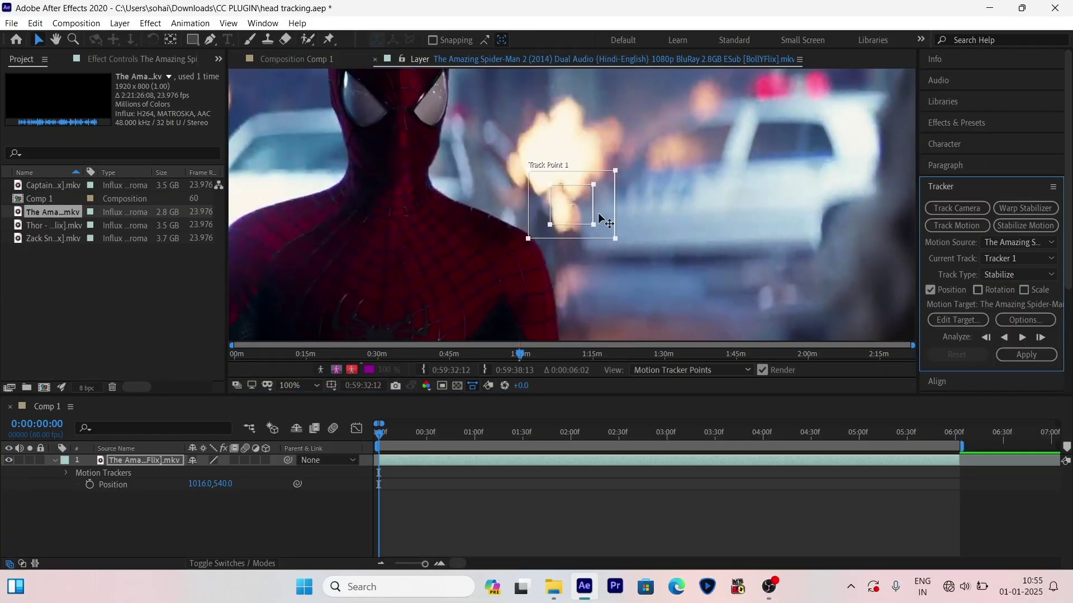
{"action": "mouse_move", "coordinate": [546, 204]}
{"action": "left_mouse_down"}
{"action": "mouse_move", "coordinate": [457, 134]}
{"action": "mouse_move", "coordinate": [506, 178]}
{"action": "left_mouse_up"}
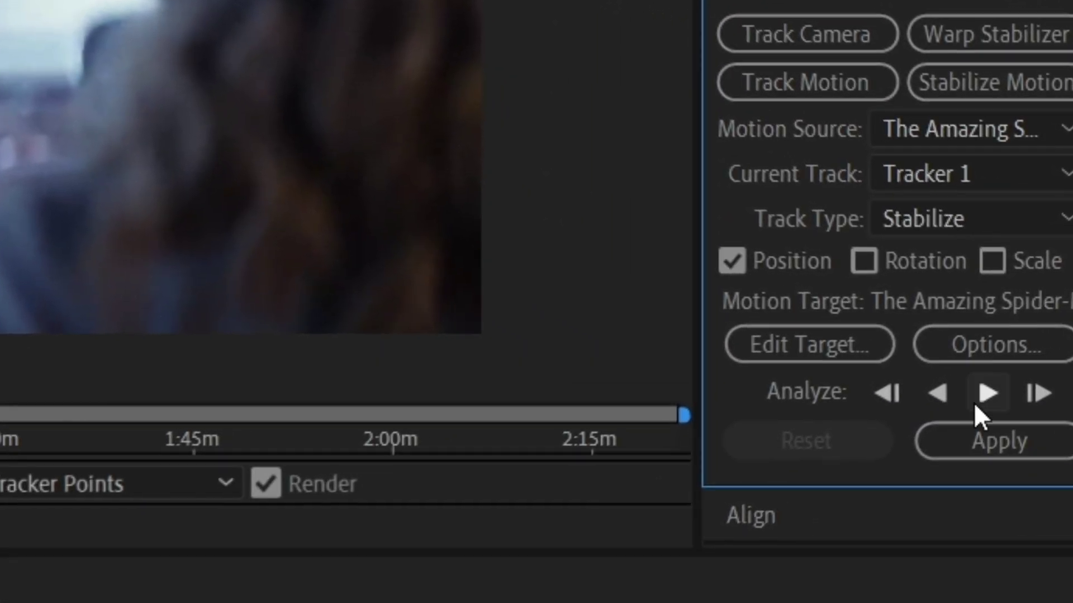
Analyze Tracker 1's head track forward to the end of the clip.
{"action": "left_click", "coordinate": [985, 393]}
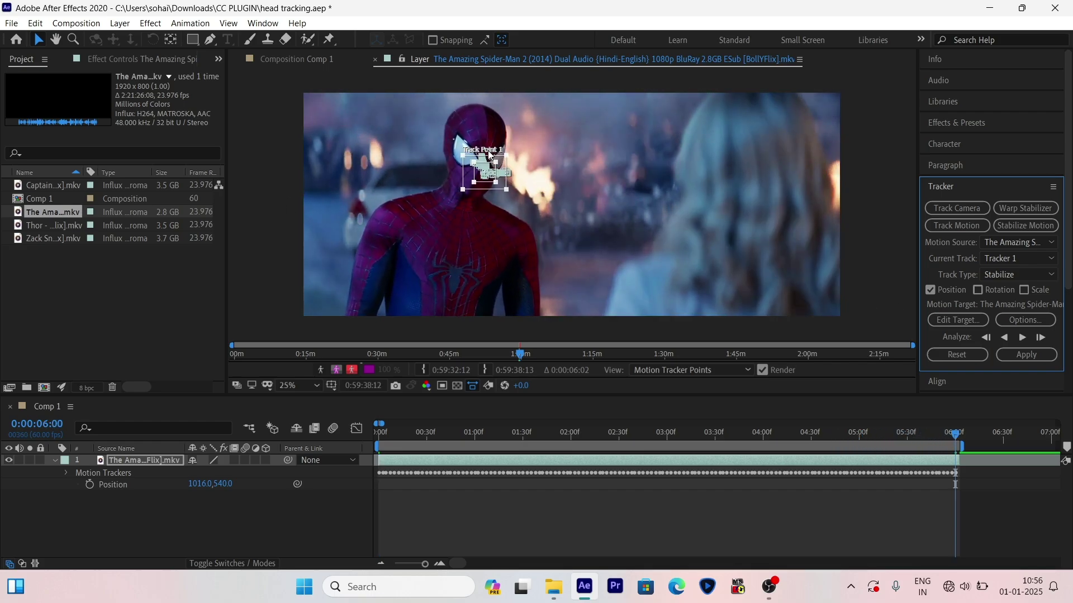
{"action": "scroll", "coordinate": [587, 209], "scroll_direction": "down", "scroll_amount": 1}
Apply the head track to the Spider-Man layer in X and Y, then return to the clip start.
{"action": "left_click", "coordinate": [1028, 355]}
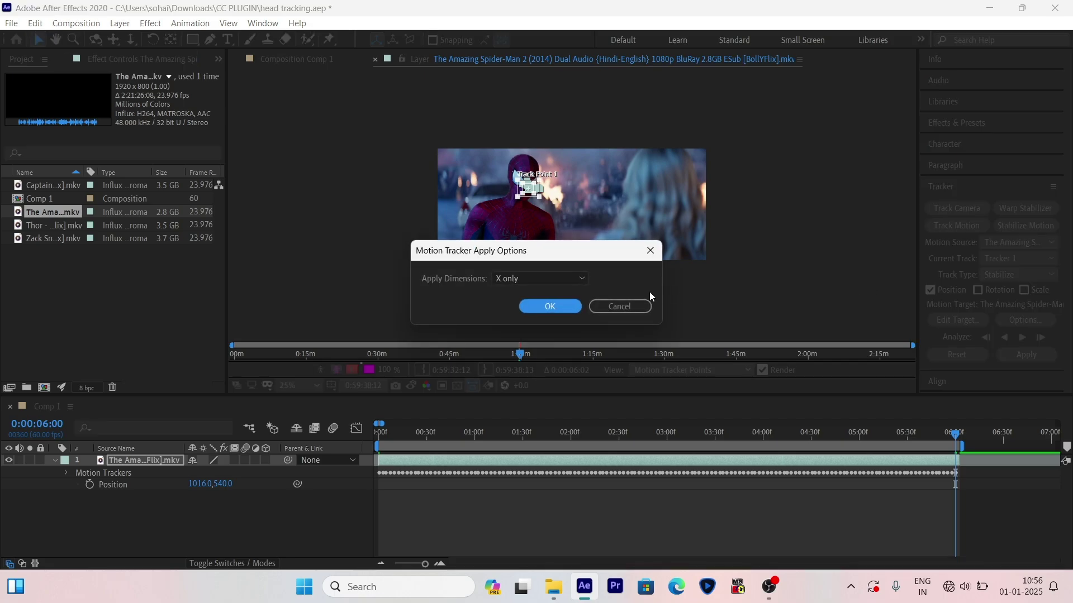
{"action": "left_click", "coordinate": [529, 278]}
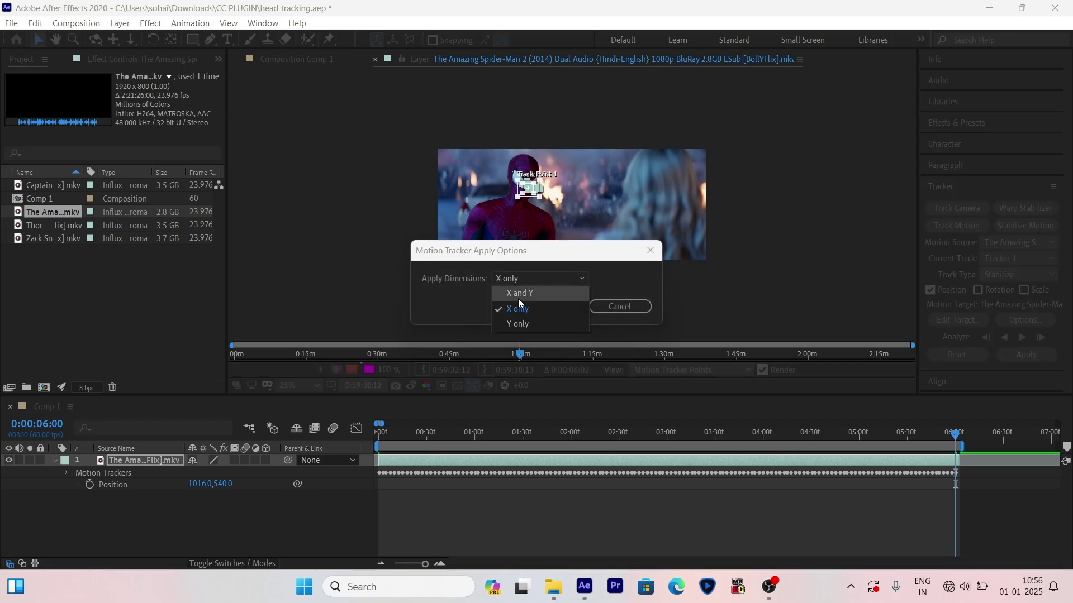
{"action": "left_click", "coordinate": [549, 306]}
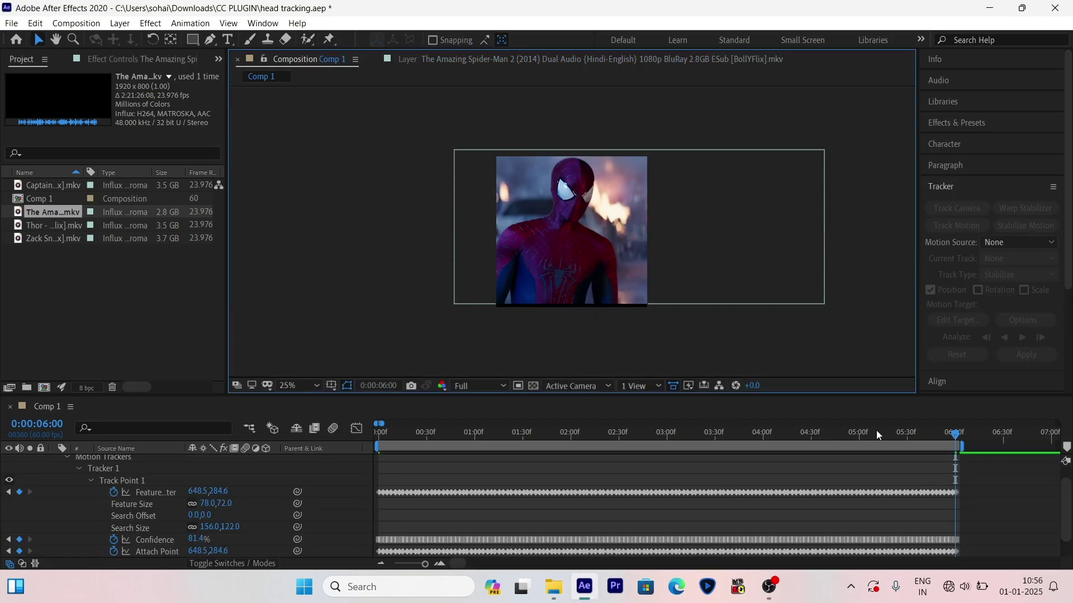
{"action": "left_click_drag", "start_coordinate": [956, 433], "coordinate": [424, 434]}
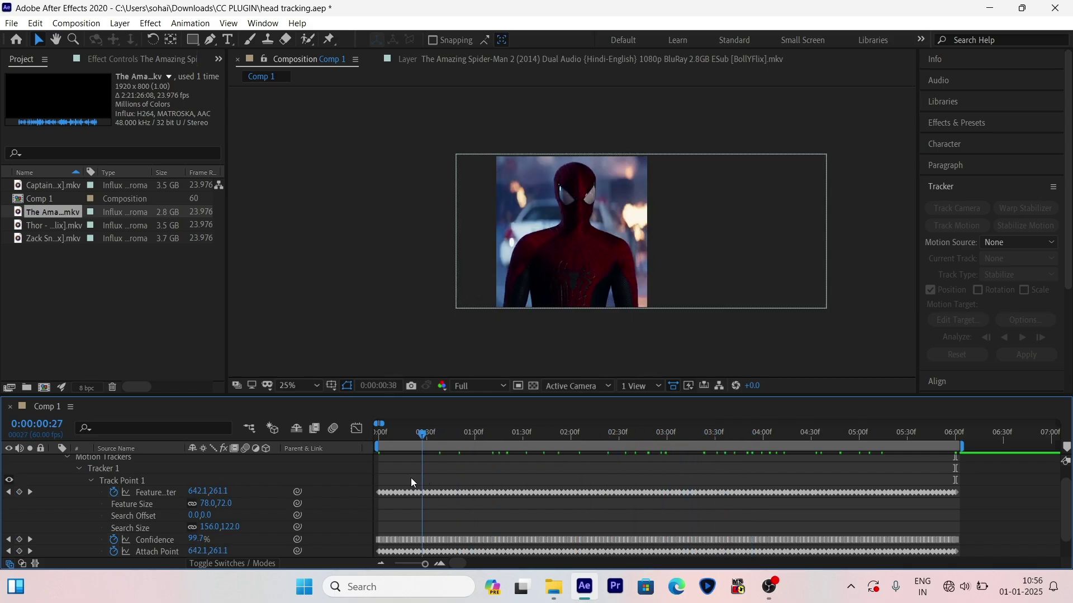
{"action": "left_click_drag", "start_coordinate": [411, 478], "coordinate": [383, 482]}
{"action": "scroll", "coordinate": [464, 498], "scroll_direction": "up", "scroll_amount": 1}
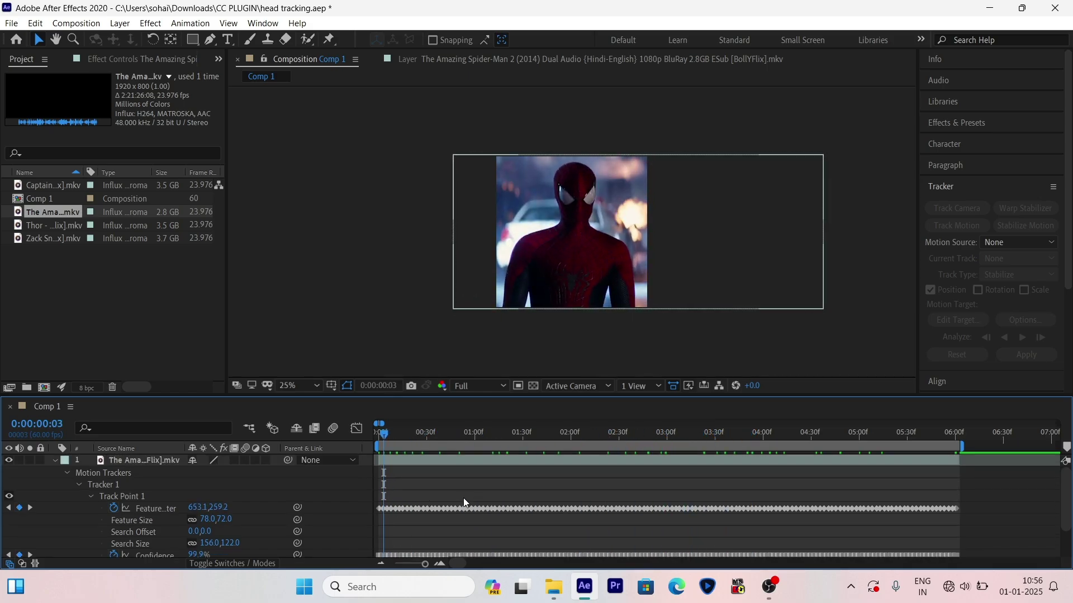
Raise the Spider-Man layer's scale from 138% to 148% and start a preview.
{"action": "left_click", "coordinate": [433, 465]}
{"action": "key", "text": "s"}
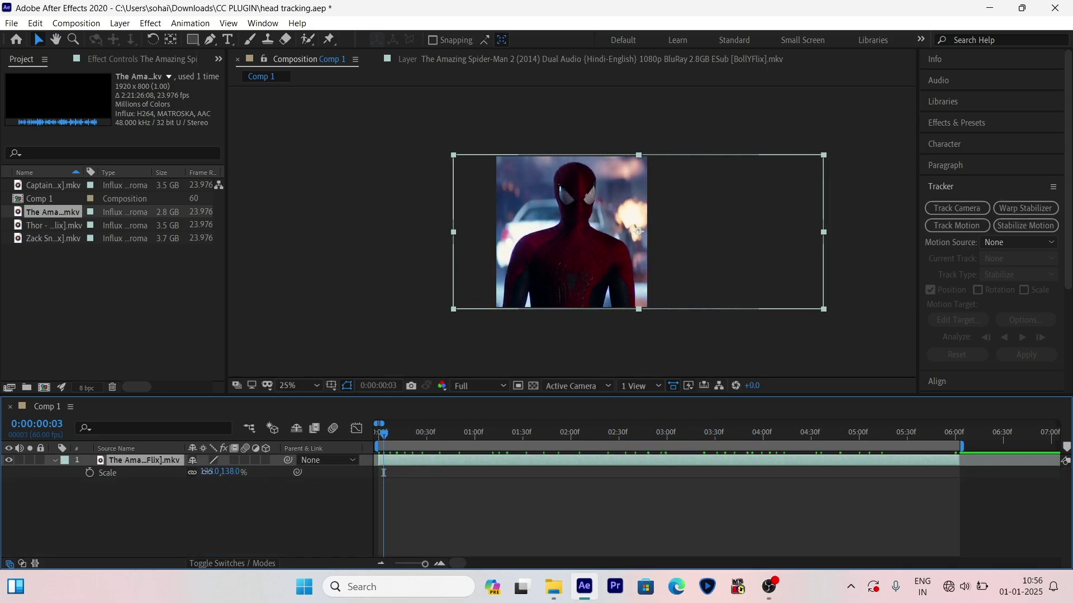
{"action": "left_click_drag", "start_coordinate": [209, 472], "coordinate": [214, 472]}
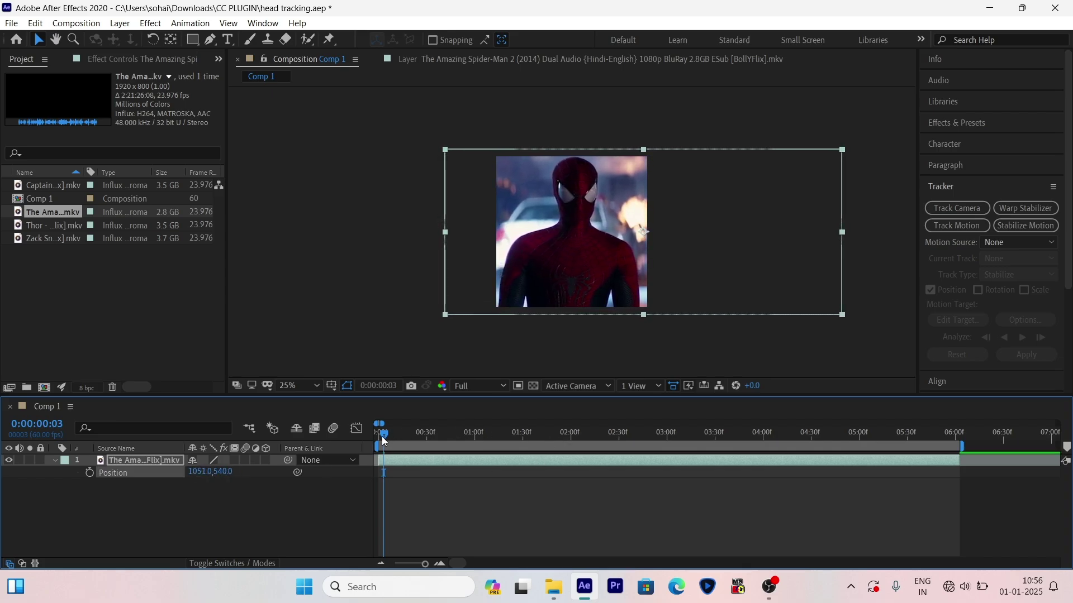
{"action": "key", "text": "space"}
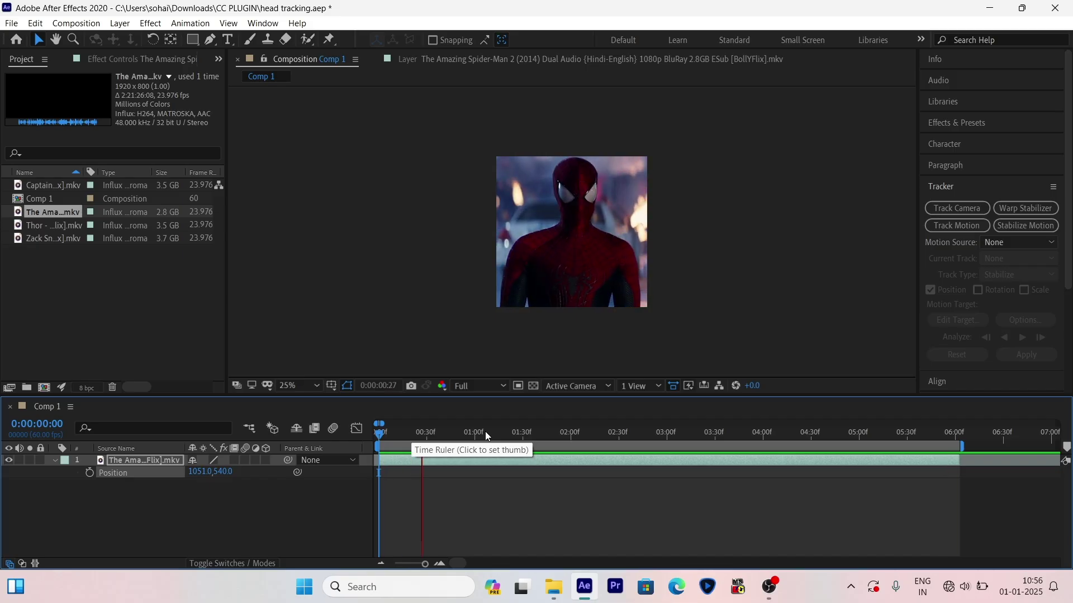
Stop the preview and enable frame blending on the Spider-Man layer.
{"action": "key", "text": "space"}
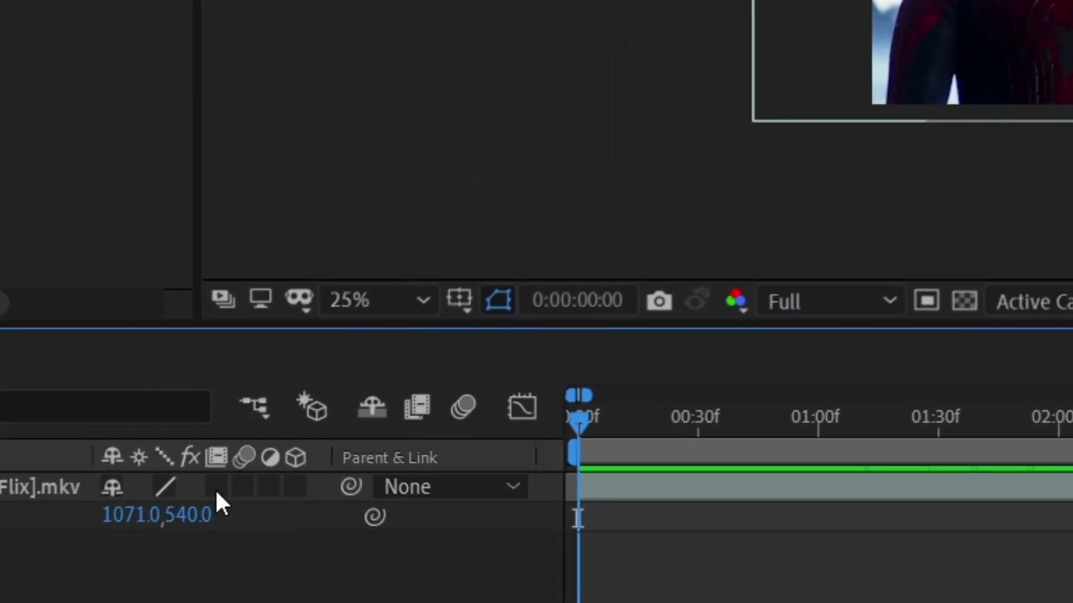
{"action": "left_click", "coordinate": [216, 489]}
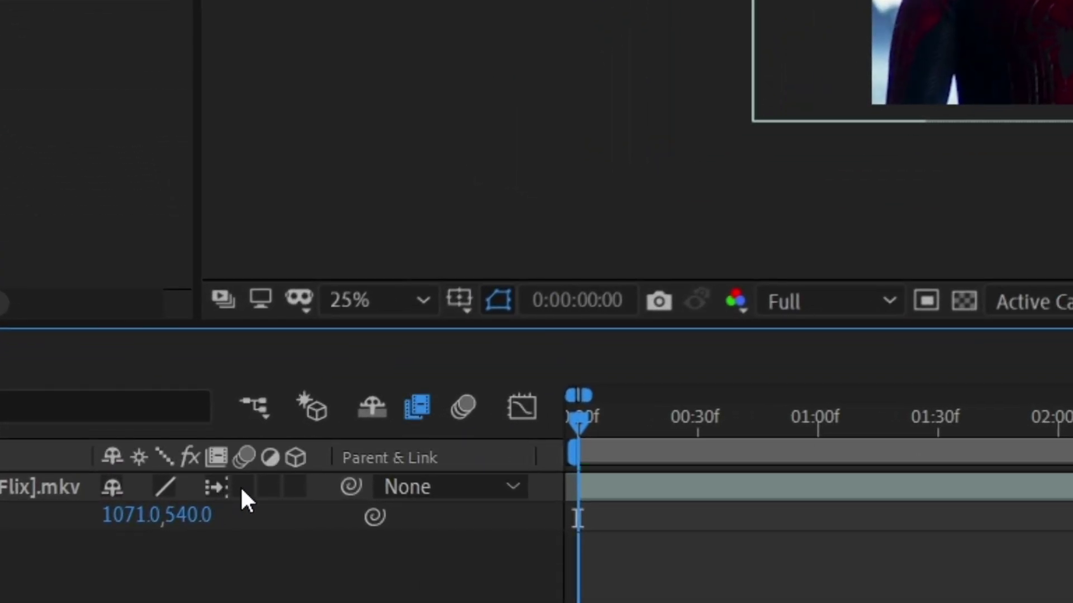